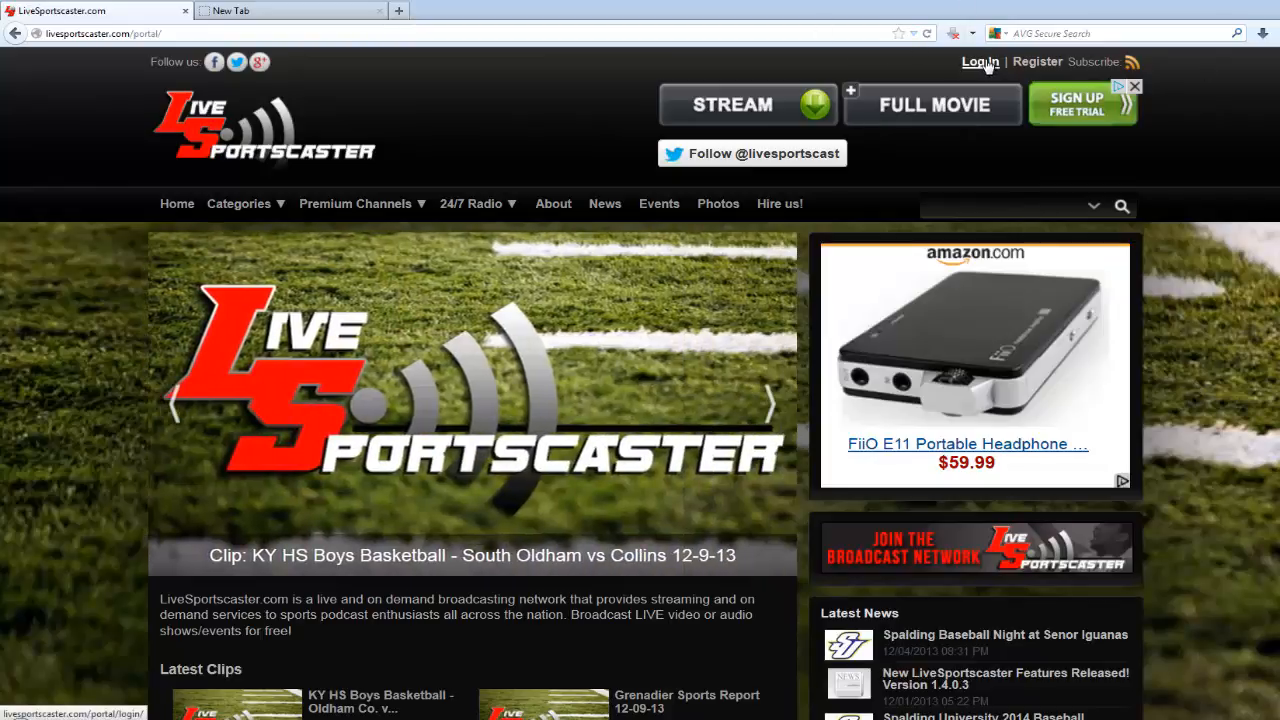
Log in to the LiveSportscaster account with the saved credentials and open the Administration area.
{"action": "left_click", "coordinate": [980, 62]}
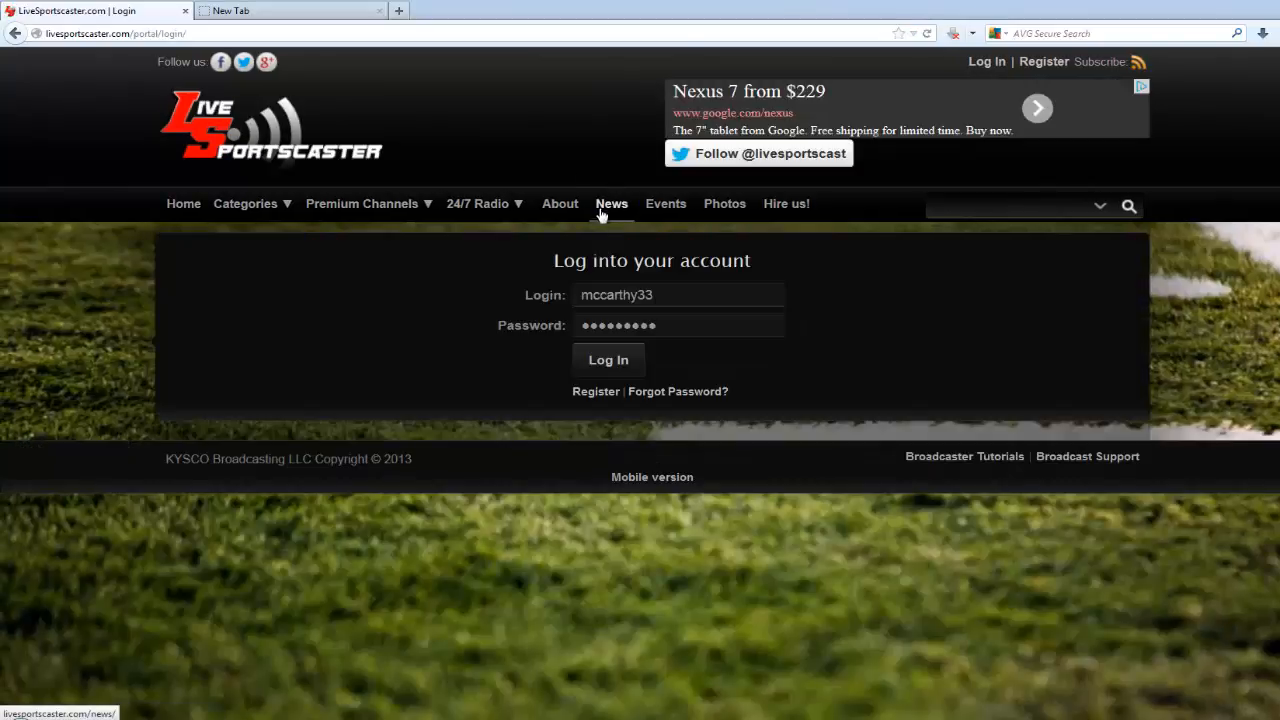
{"action": "left_click", "coordinate": [610, 368]}
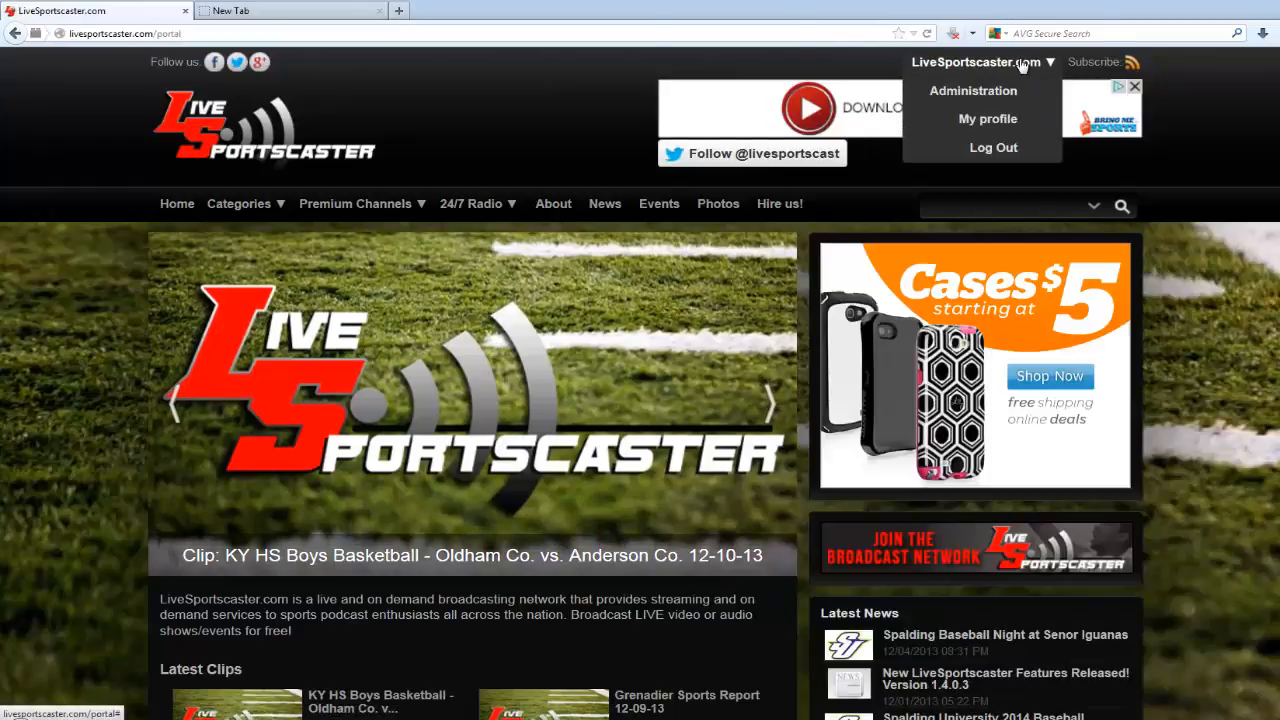
{"action": "mouse_move", "coordinate": [1014, 63]}
{"action": "left_click", "coordinate": [1001, 93]}
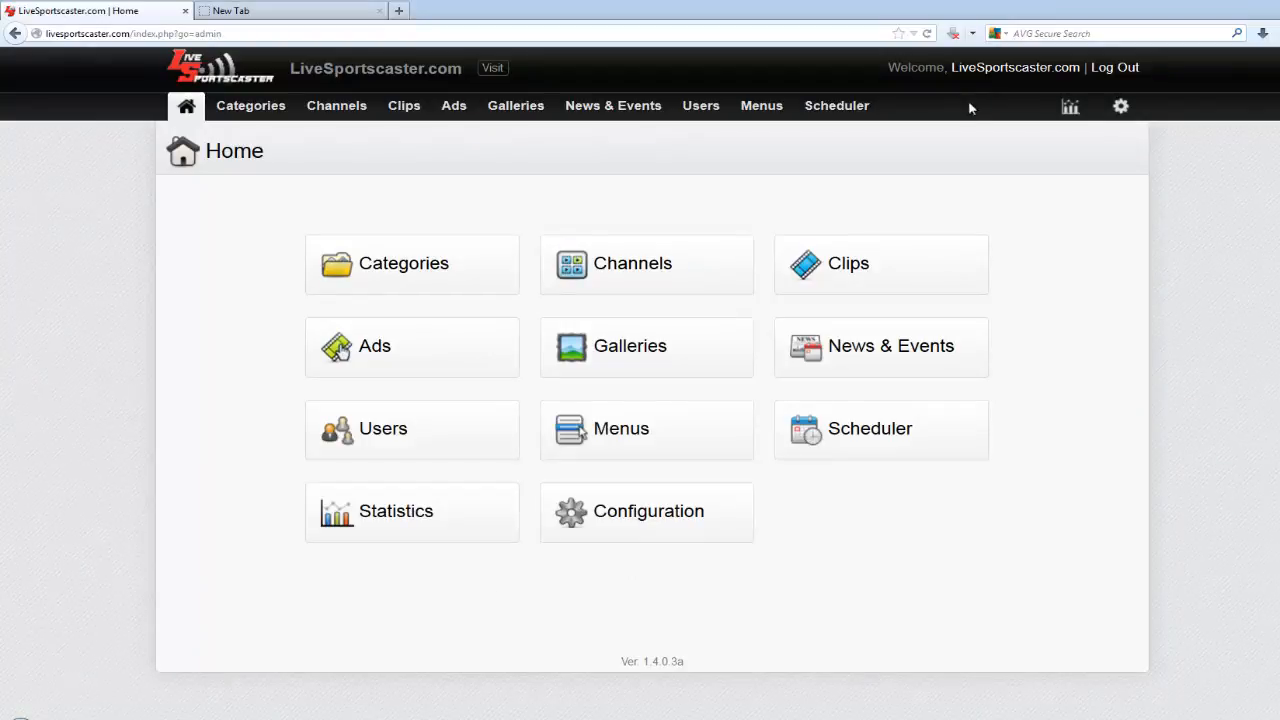
Open the Scheduler Tutorial Clip for editing from the clips list and look through its properties.
{"action": "left_click", "coordinate": [855, 270]}
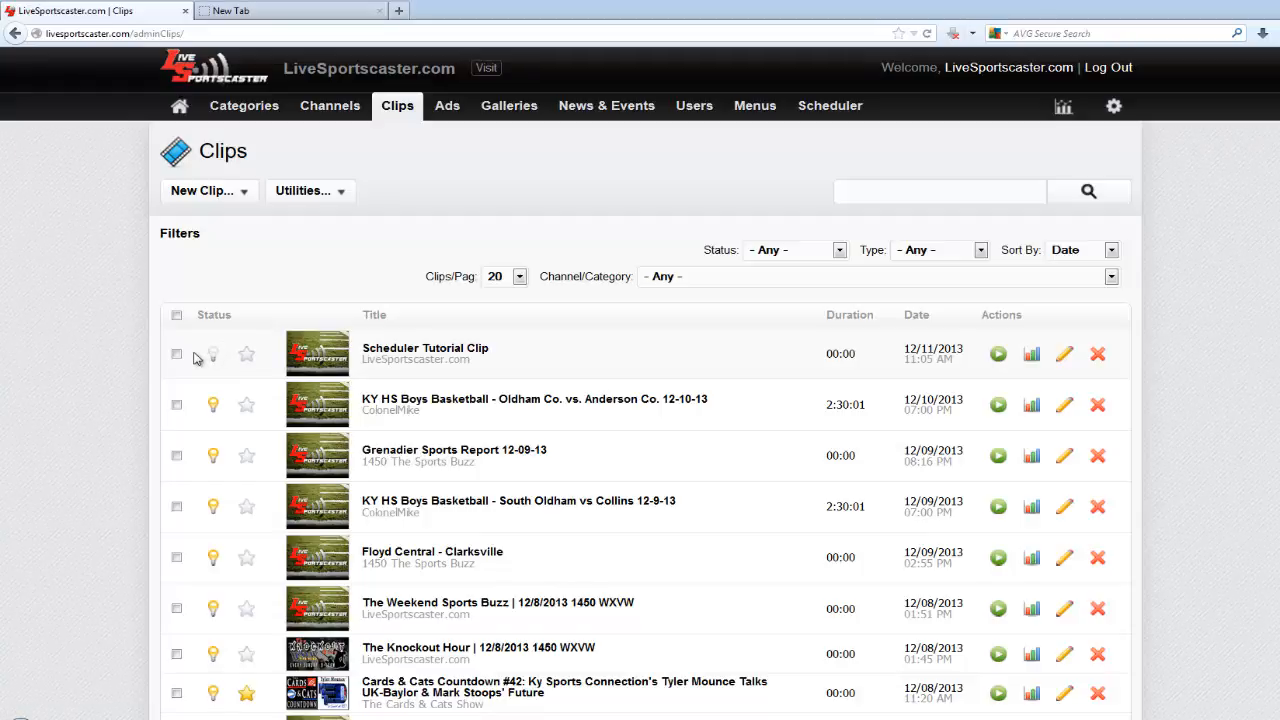
{"action": "left_click", "coordinate": [1064, 355]}
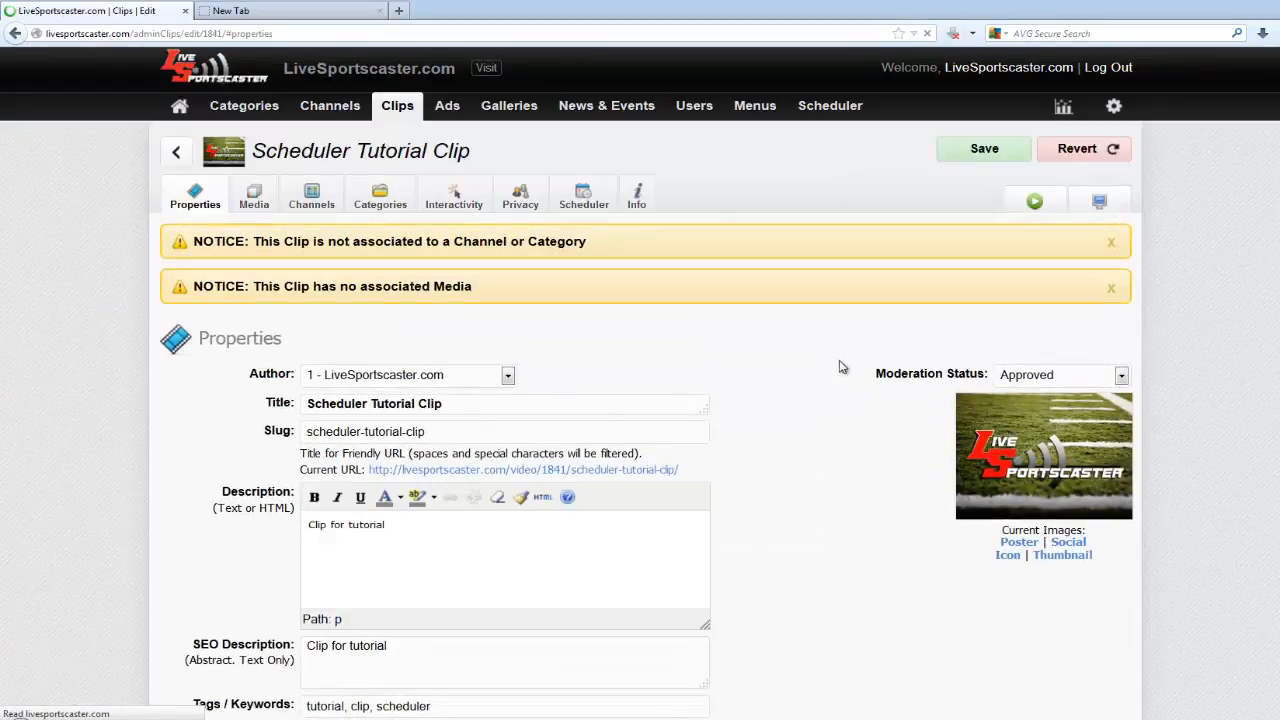
{"action": "scroll", "coordinate": [677, 348], "scroll_direction": "down", "scroll_amount": 1}
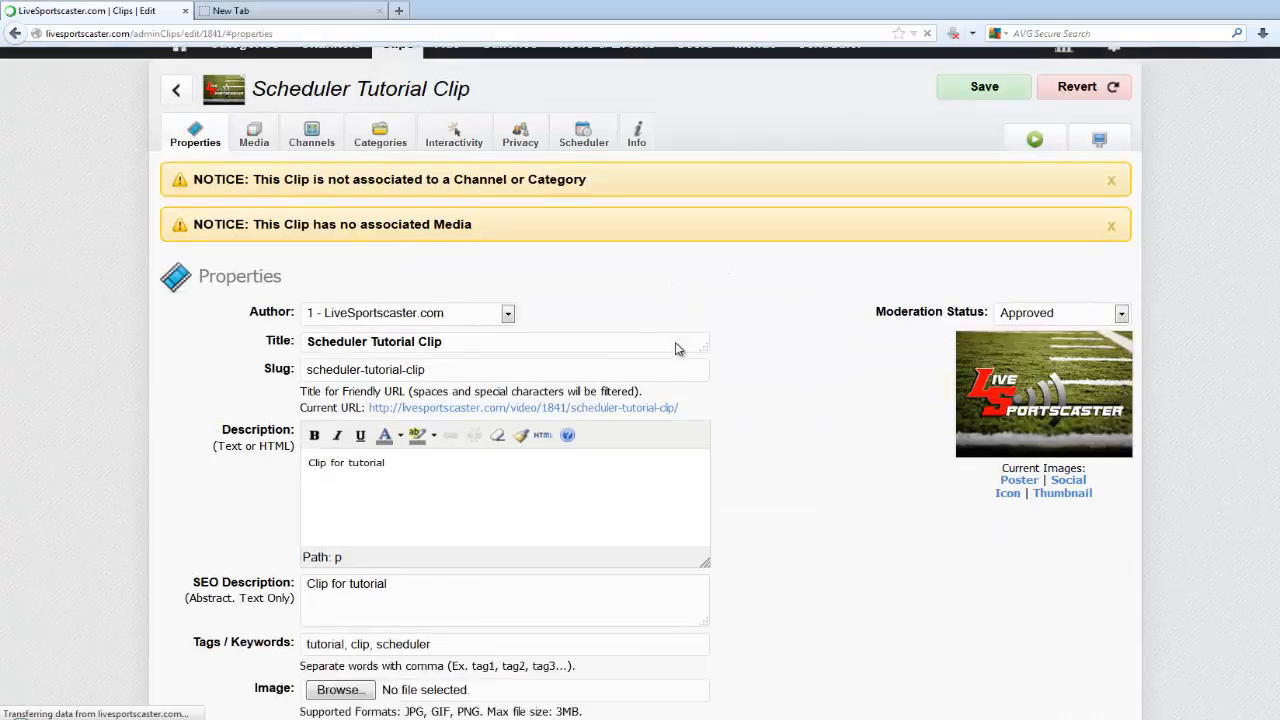
{"action": "scroll", "coordinate": [486, 480], "scroll_direction": "down", "scroll_amount": 6}
{"action": "scroll", "coordinate": [486, 480], "scroll_direction": "up", "scroll_amount": 3}
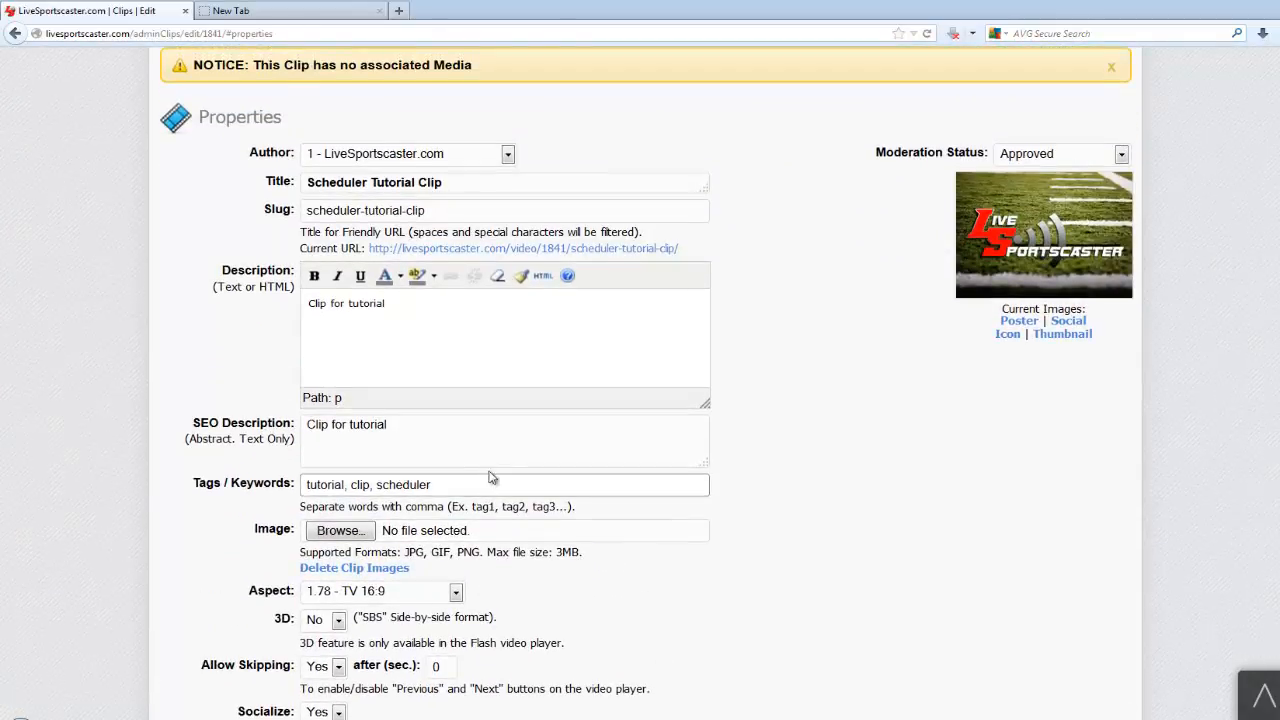
{"action": "scroll", "coordinate": [490, 478], "scroll_direction": "up", "scroll_amount": 4}
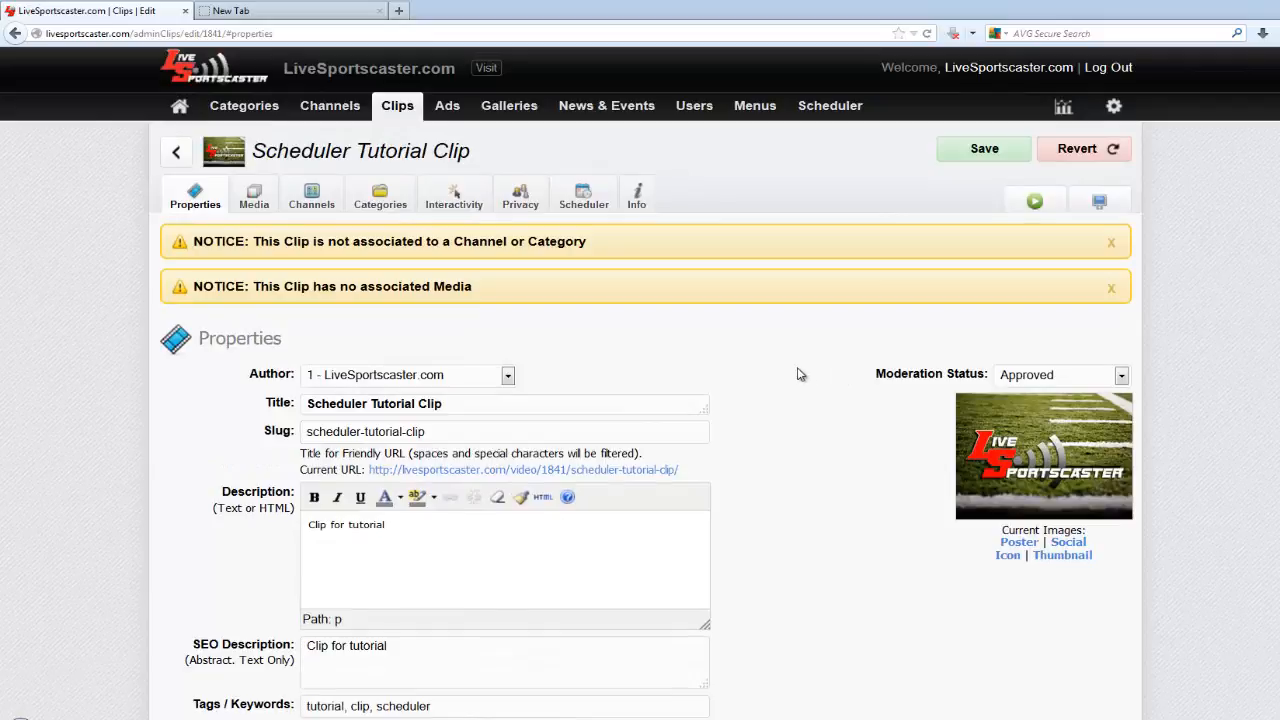
Create a new scheduler task for the clip with the title "New task 1" and the description "description".
{"action": "left_click", "coordinate": [591, 205]}
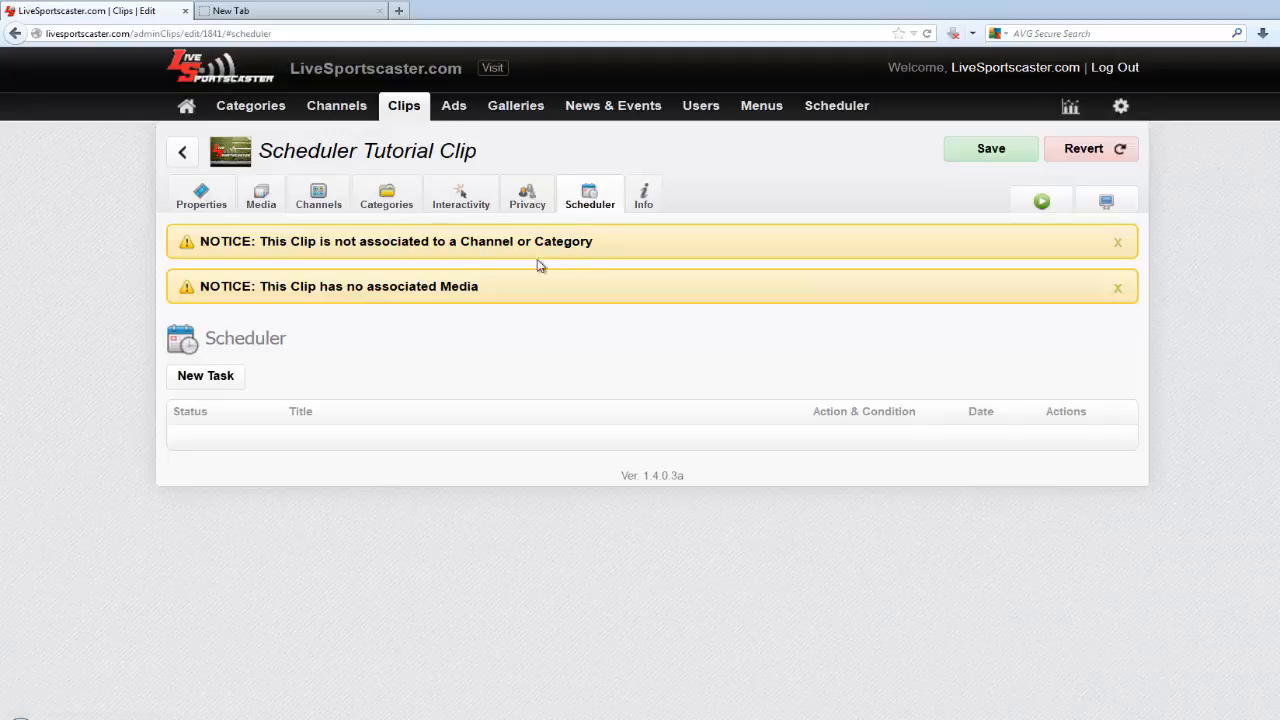
{"action": "left_click", "coordinate": [205, 376]}
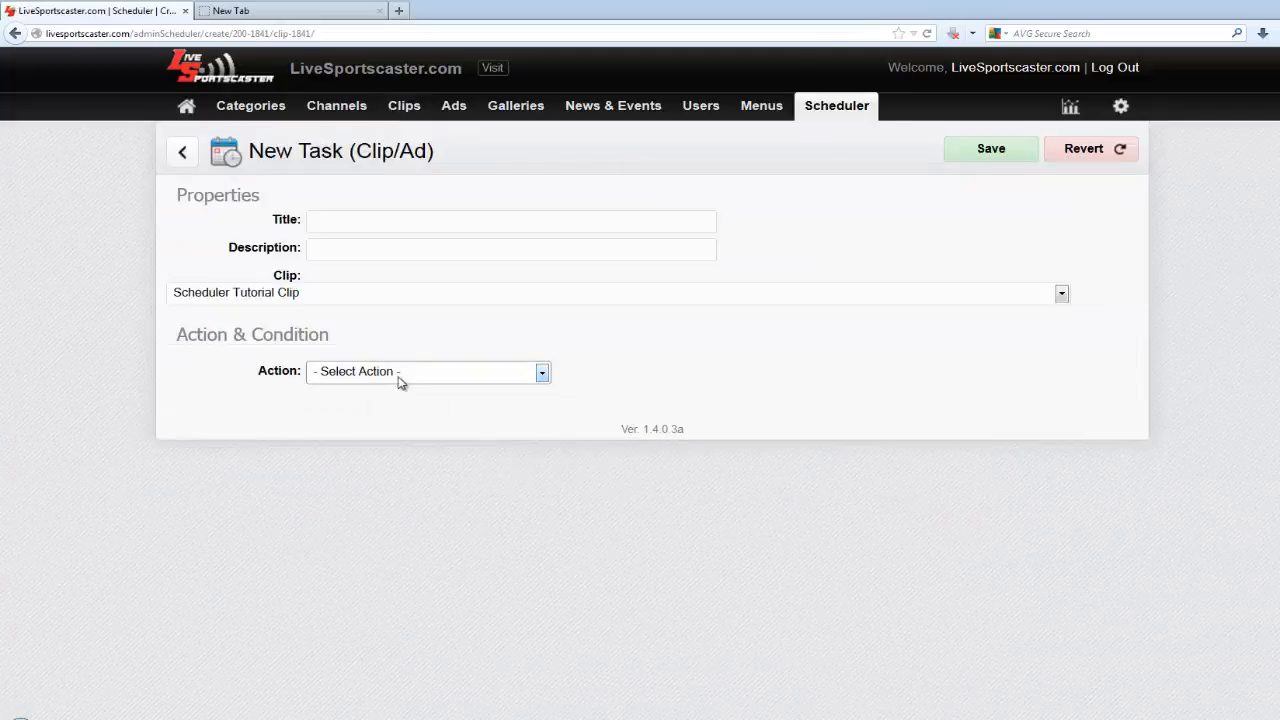
{"action": "left_click", "coordinate": [452, 226]}
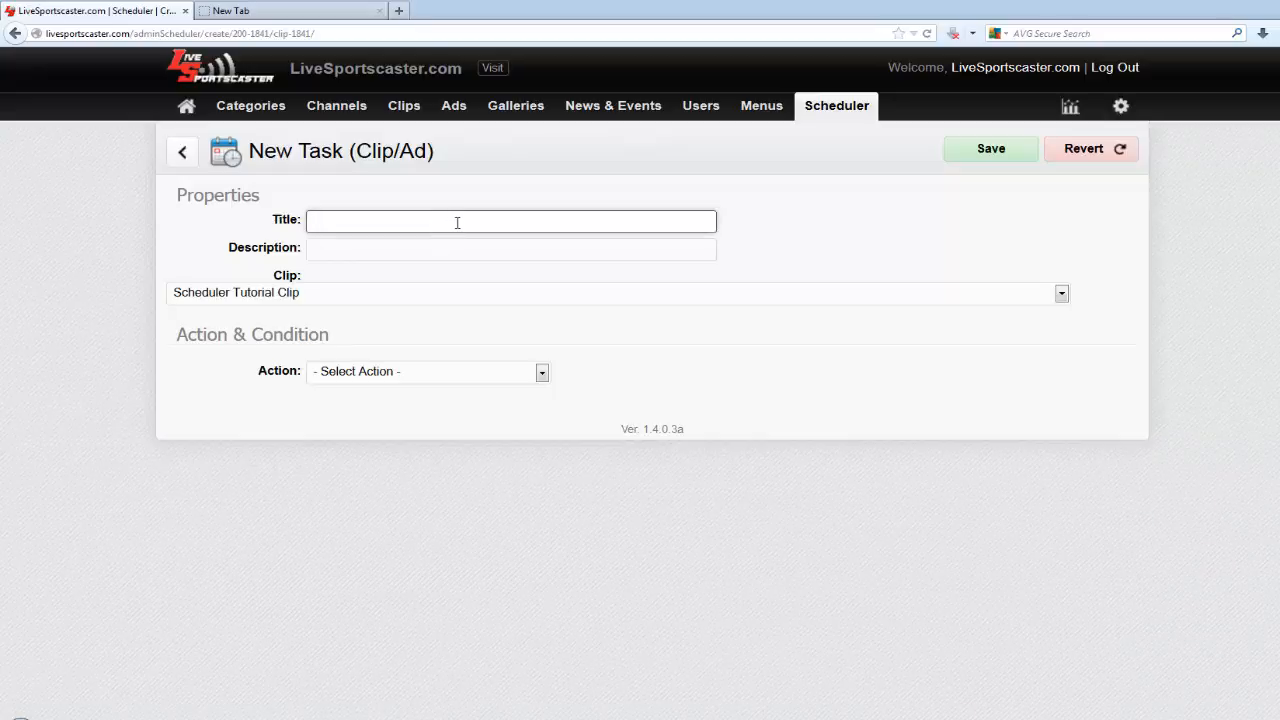
{"action": "type", "text": "New task 1"}
{"action": "left_click", "coordinate": [337, 251]}
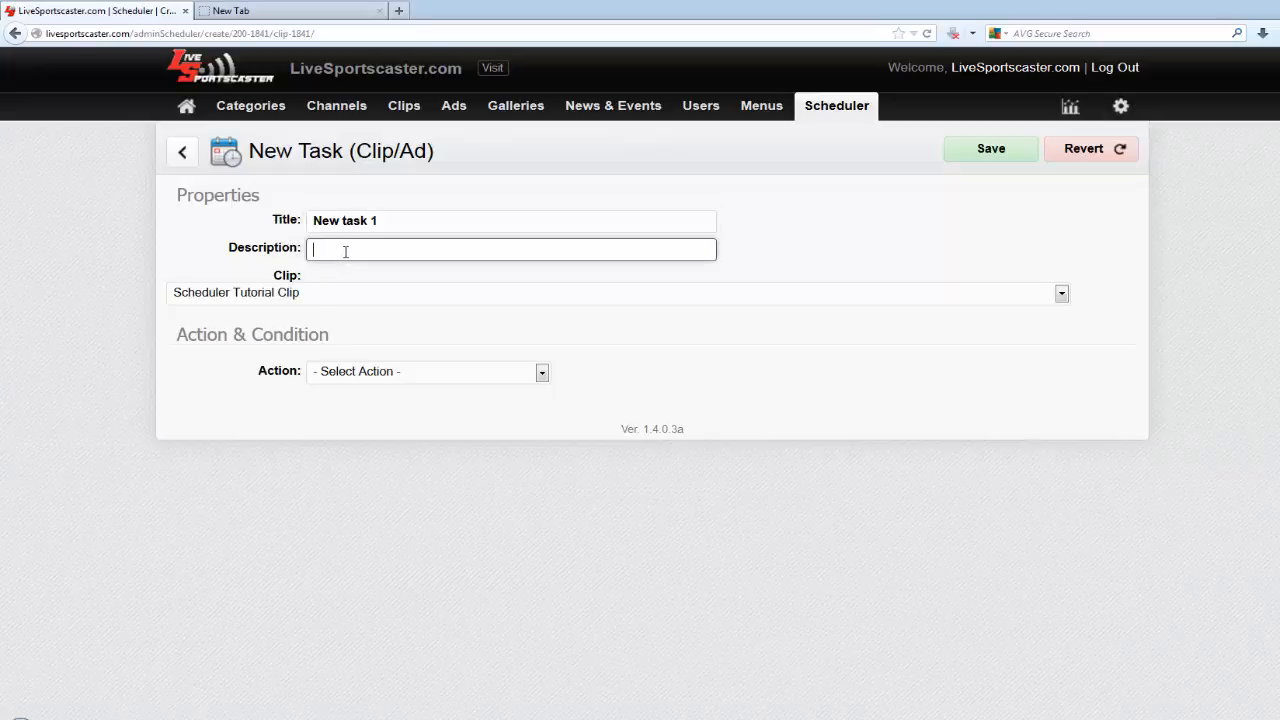
{"action": "type", "text": "description"}
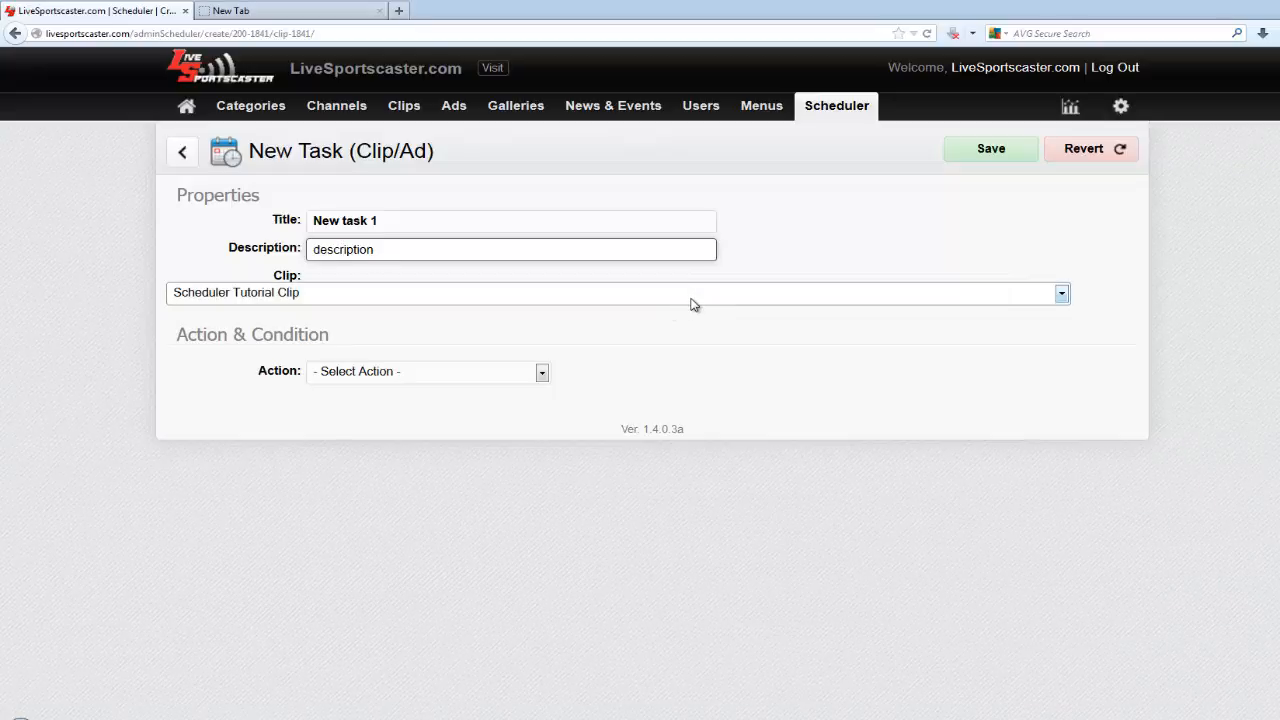
{"action": "left_click", "coordinate": [1064, 296]}
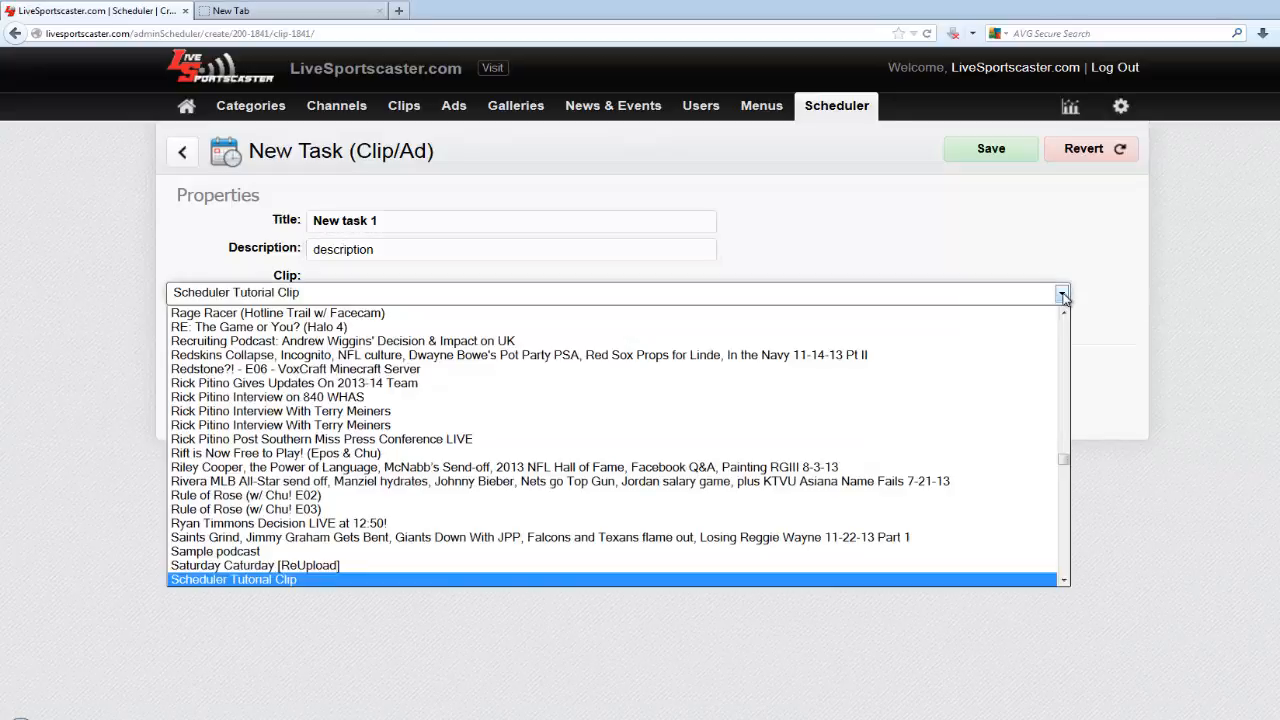
{"action": "left_click", "coordinate": [1064, 296]}
{"action": "left_click", "coordinate": [1064, 296]}
{"action": "left_click", "coordinate": [1064, 296]}
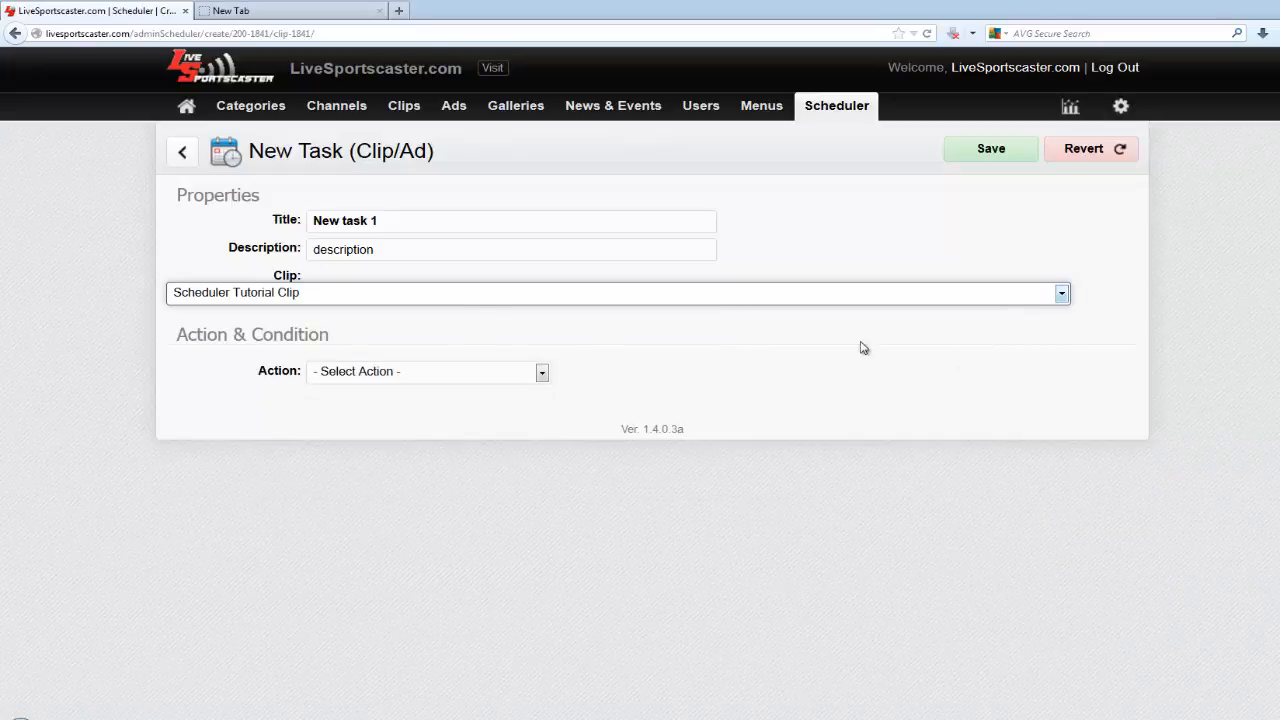
Set the task's action to Activate by date.
{"action": "left_click", "coordinate": [376, 381]}
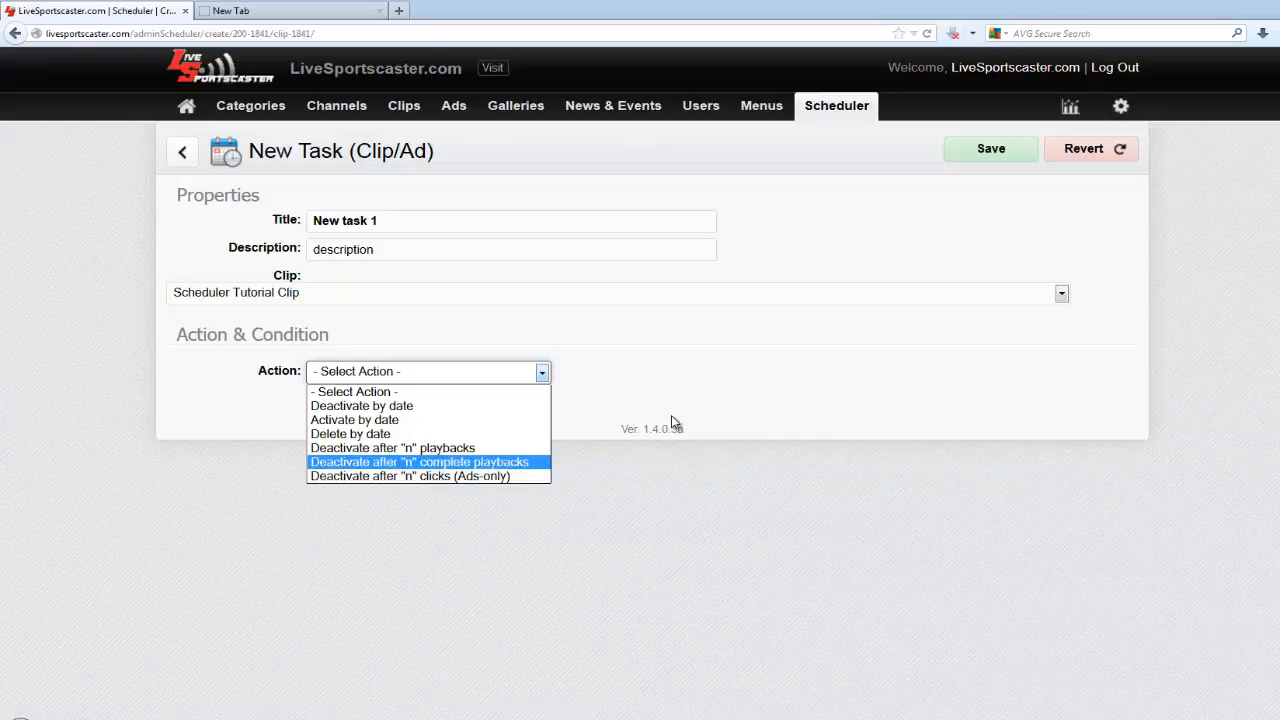
{"action": "left_click", "coordinate": [470, 421]}
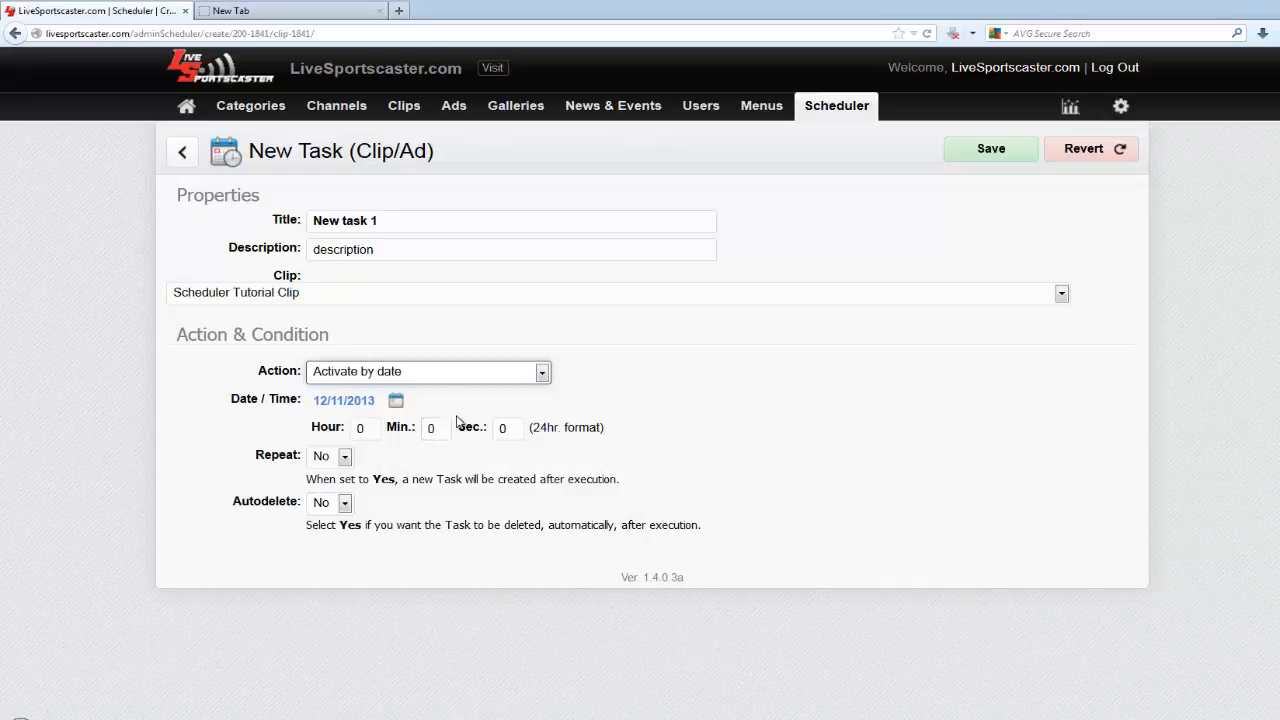
Change the task's activation date to 01/15/2014 and set it back to 12/11/2013.
{"action": "left_click", "coordinate": [396, 404]}
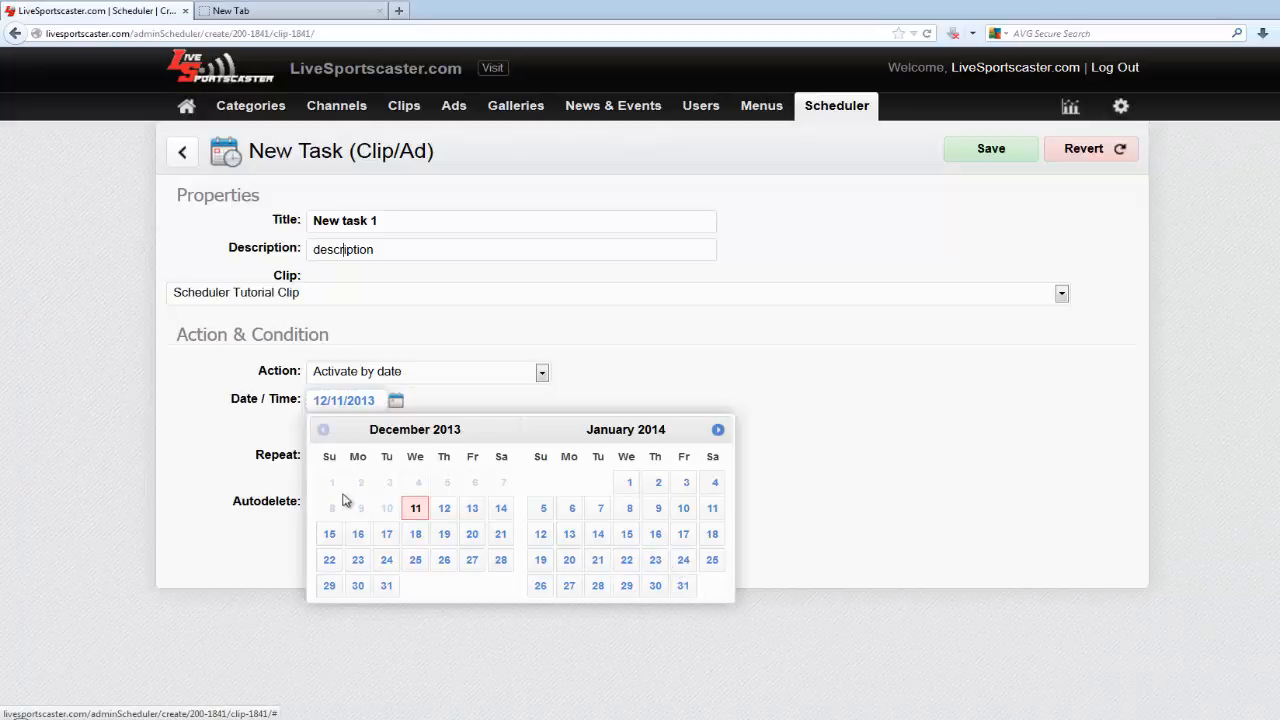
{"action": "left_click", "coordinate": [626, 535]}
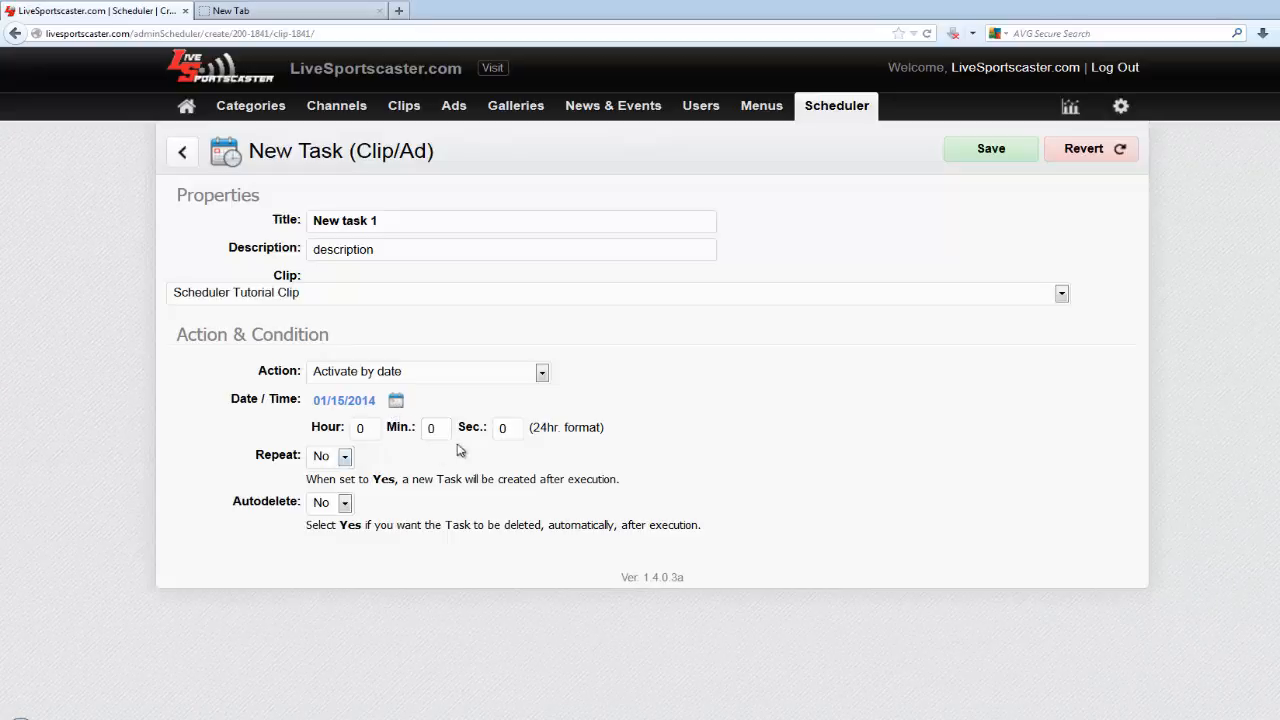
{"action": "left_click", "coordinate": [395, 402]}
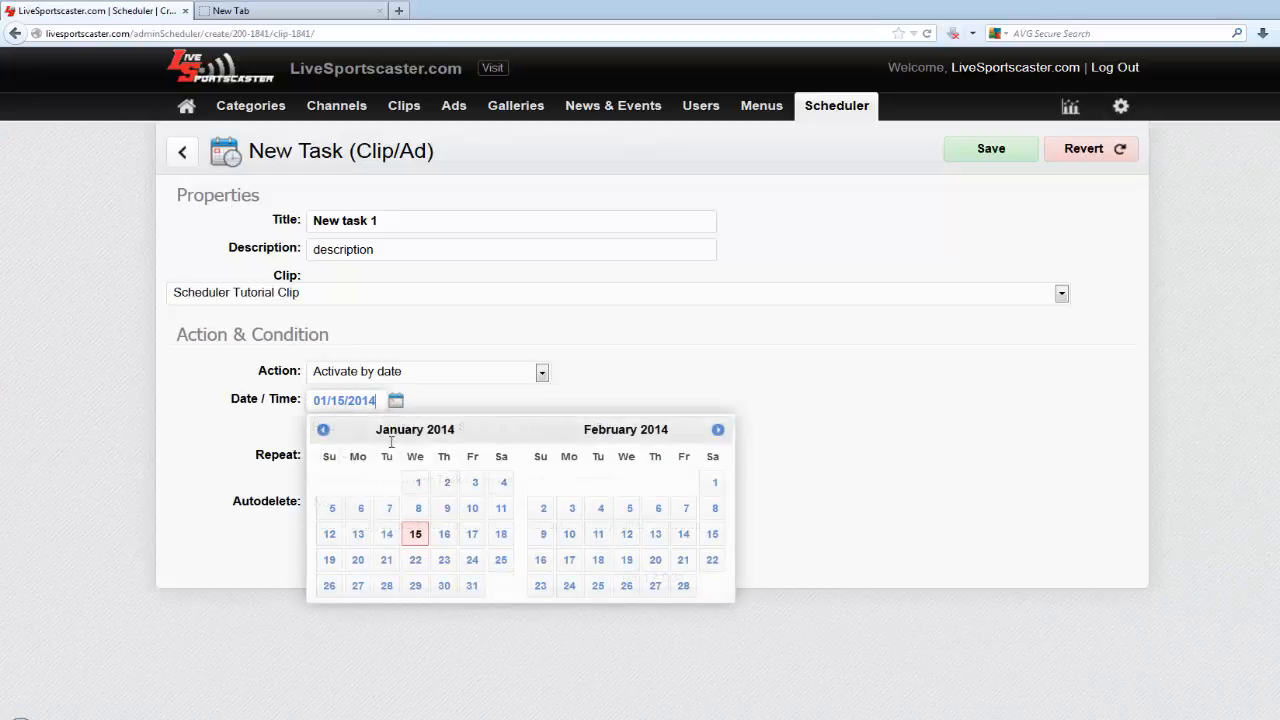
{"action": "left_click", "coordinate": [416, 533]}
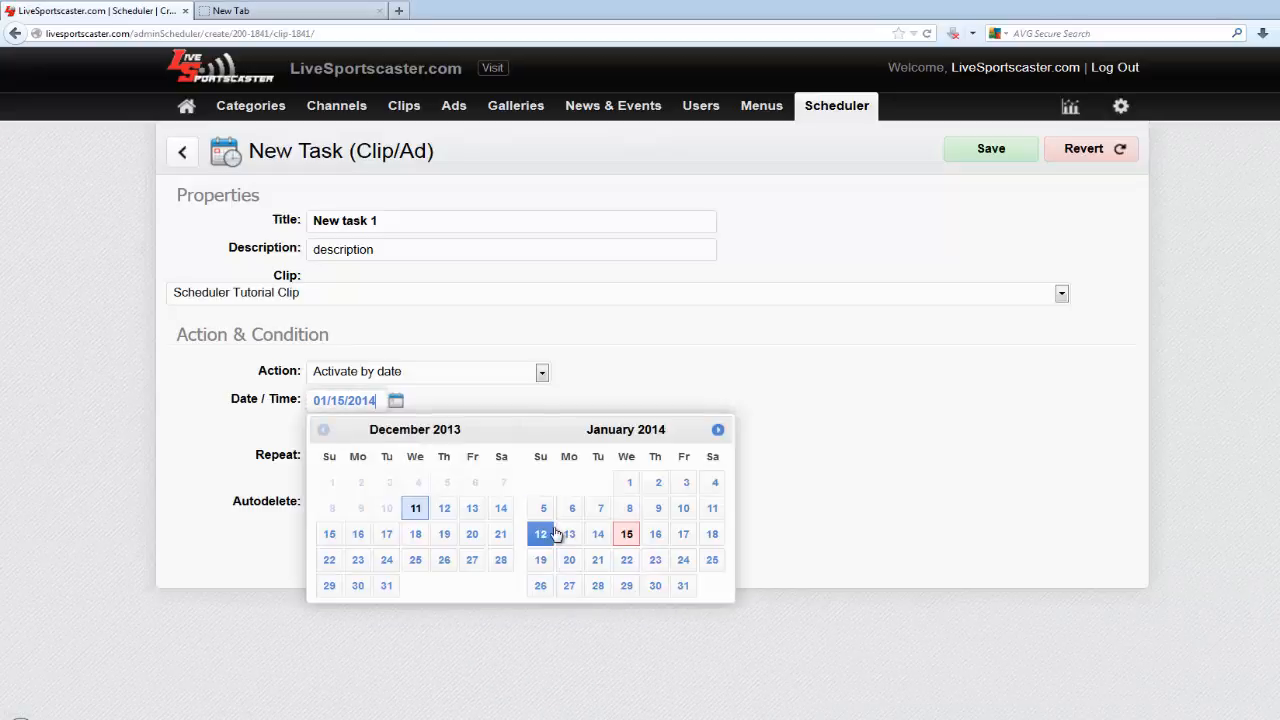
{"action": "left_click", "coordinate": [414, 509]}
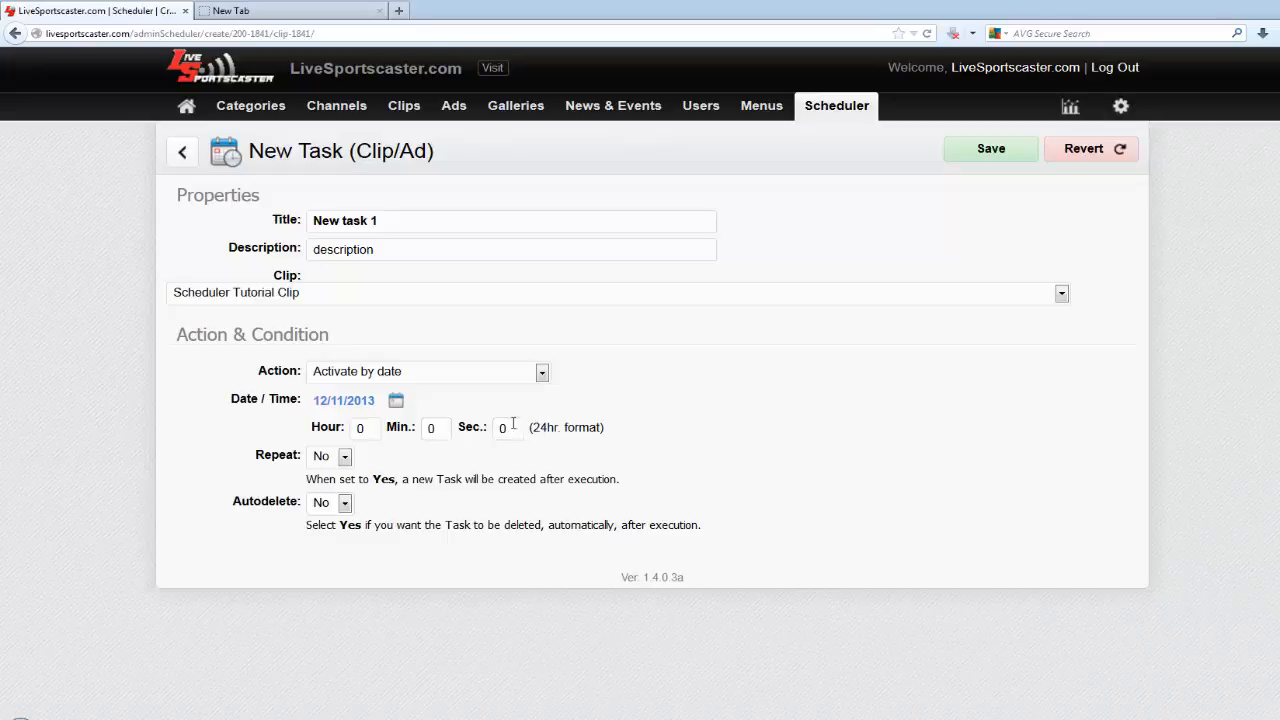
Set the activation time to hour 11, minute 05, second 00 and save the task.
{"action": "left_click", "coordinate": [369, 430]}
{"action": "type", "text": "11"}
{"action": "left_click", "coordinate": [437, 430]}
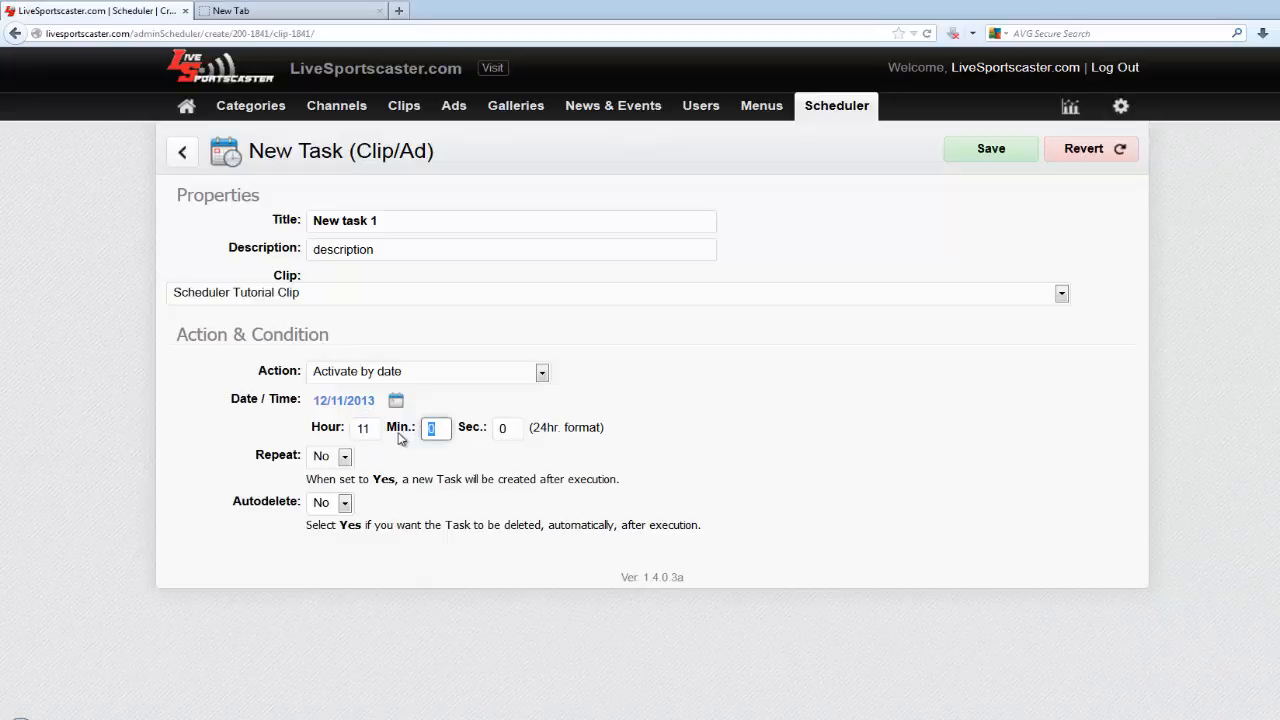
{"action": "type", "text": "05"}
{"action": "left_click", "coordinate": [508, 430]}
{"action": "type", "text": "0"}
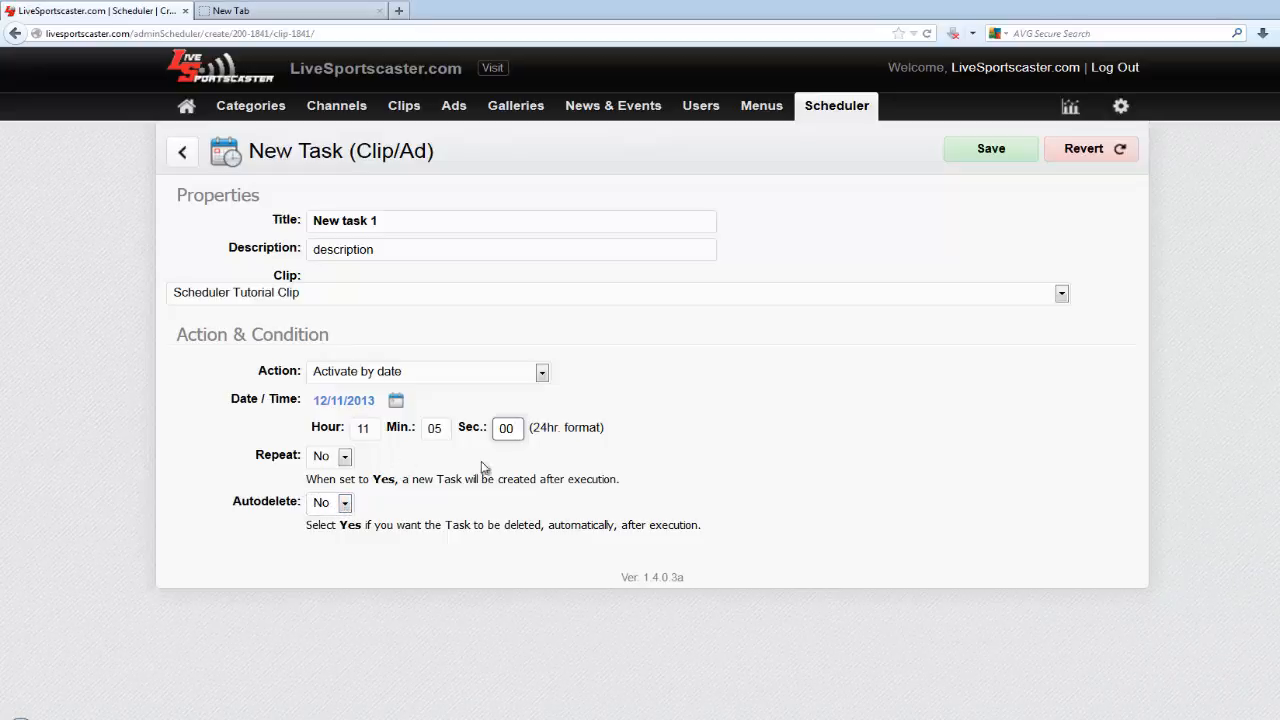
{"action": "left_click", "coordinate": [975, 156]}
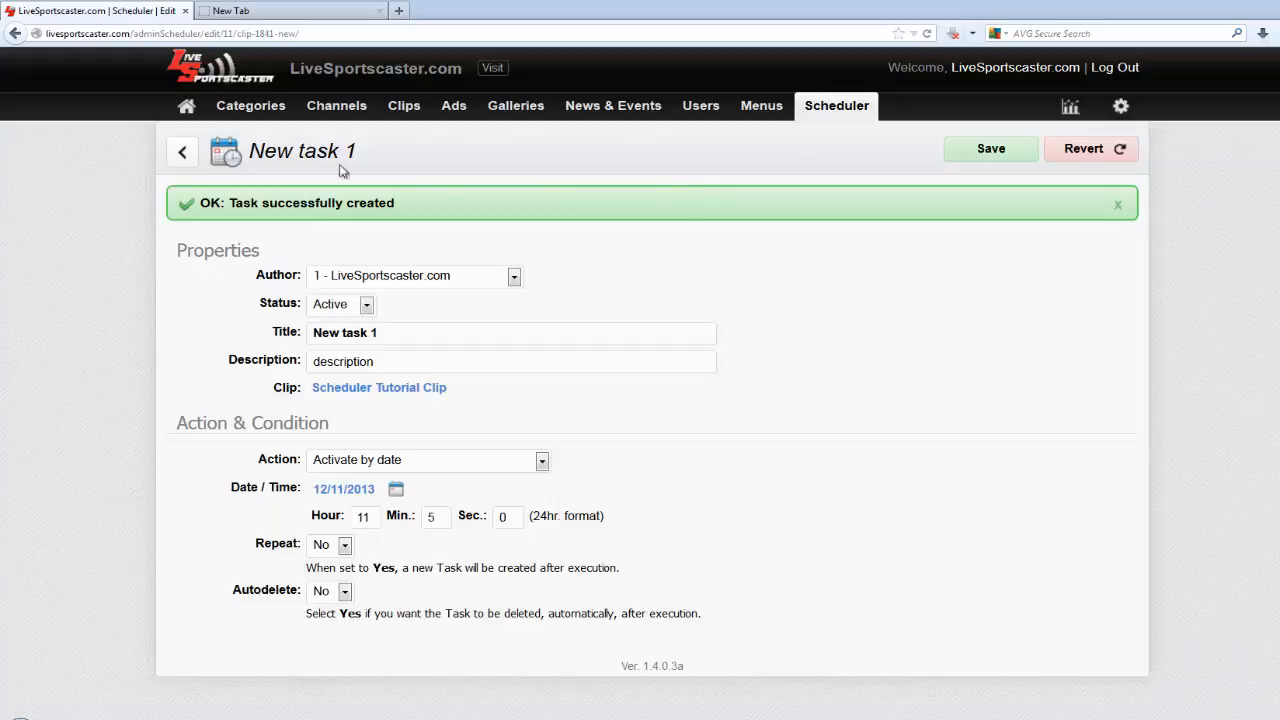
Return to the clips list and reload it to check the Scheduler Tutorial Clip's activation status.
{"action": "left_click", "coordinate": [182, 155]}
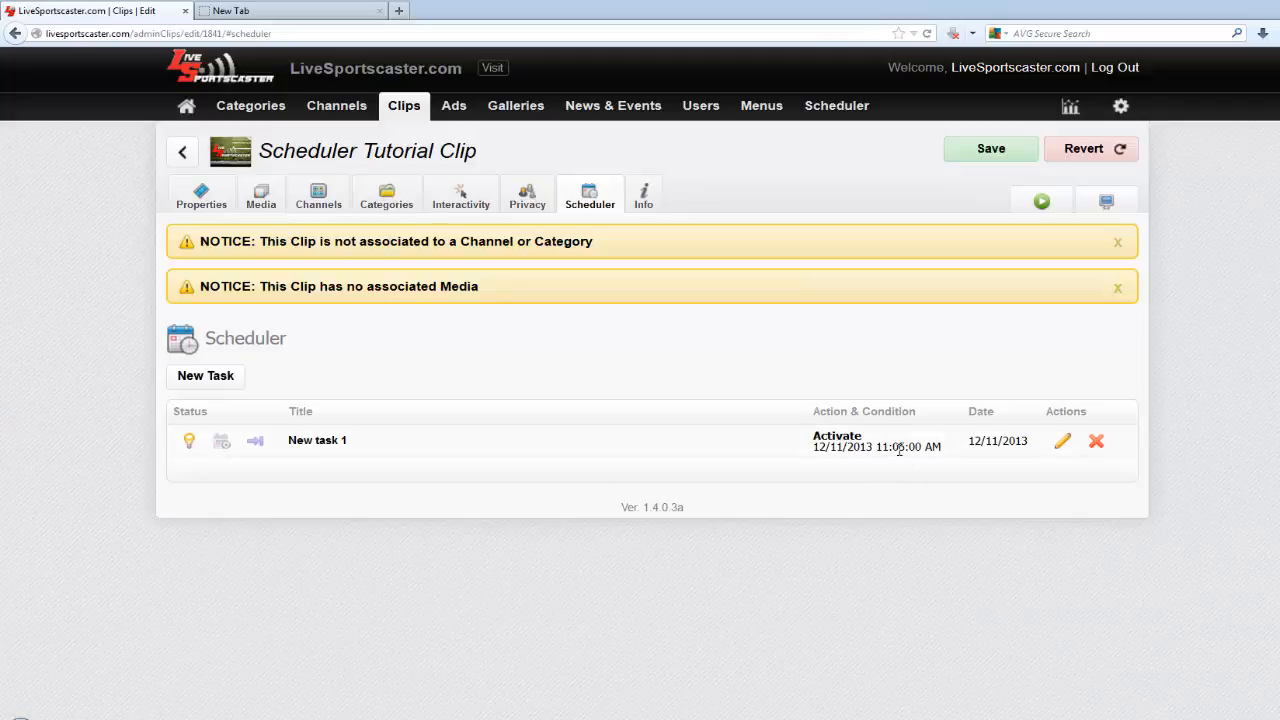
{"action": "left_click", "coordinate": [182, 152]}
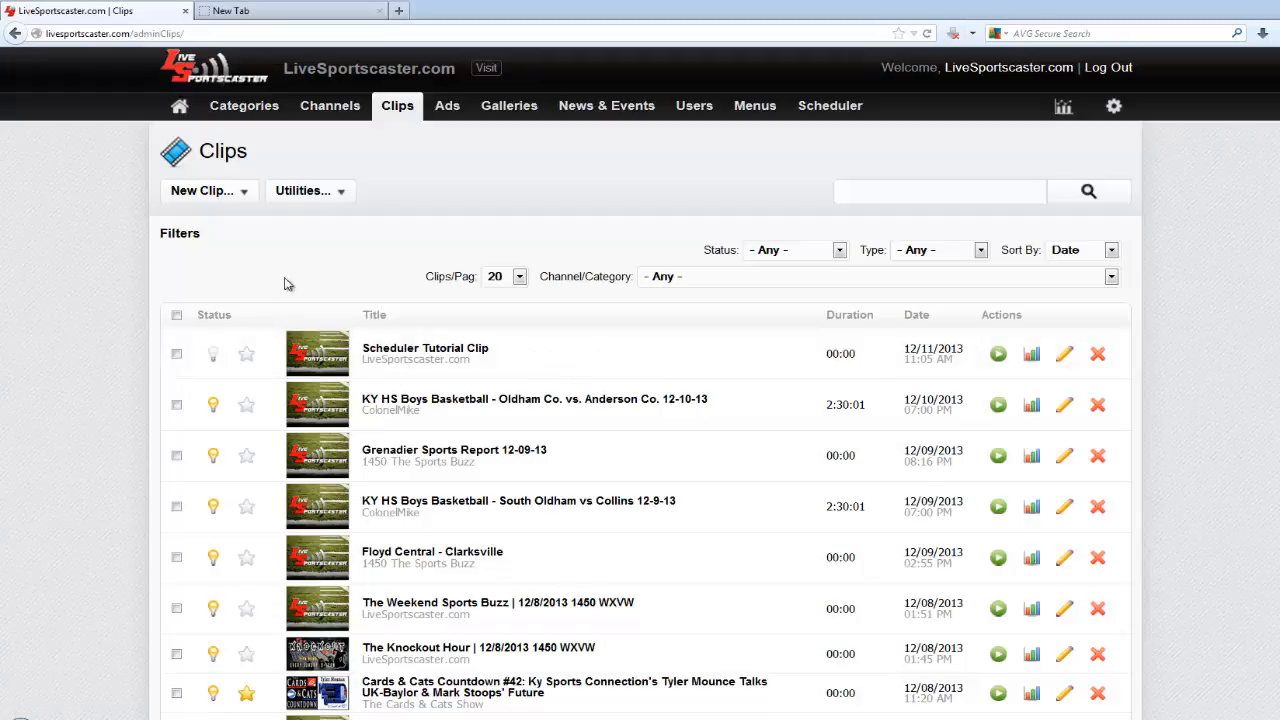
{"action": "left_click", "coordinate": [397, 107]}
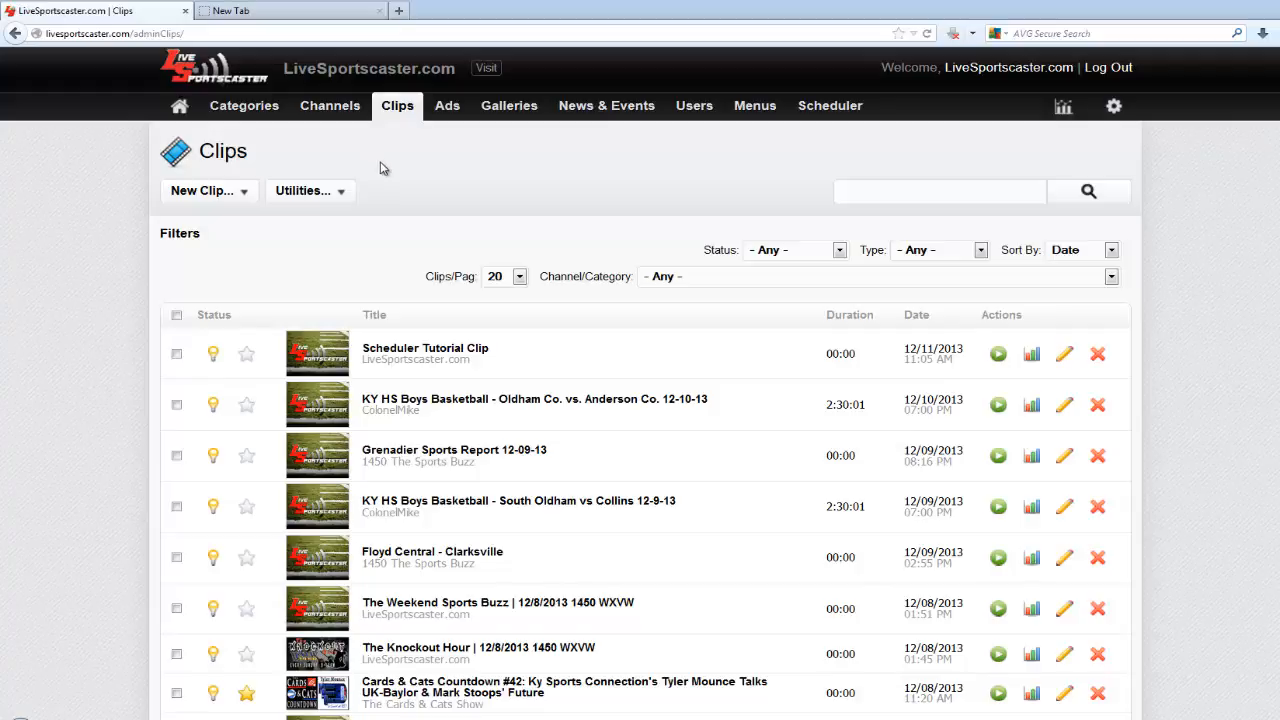